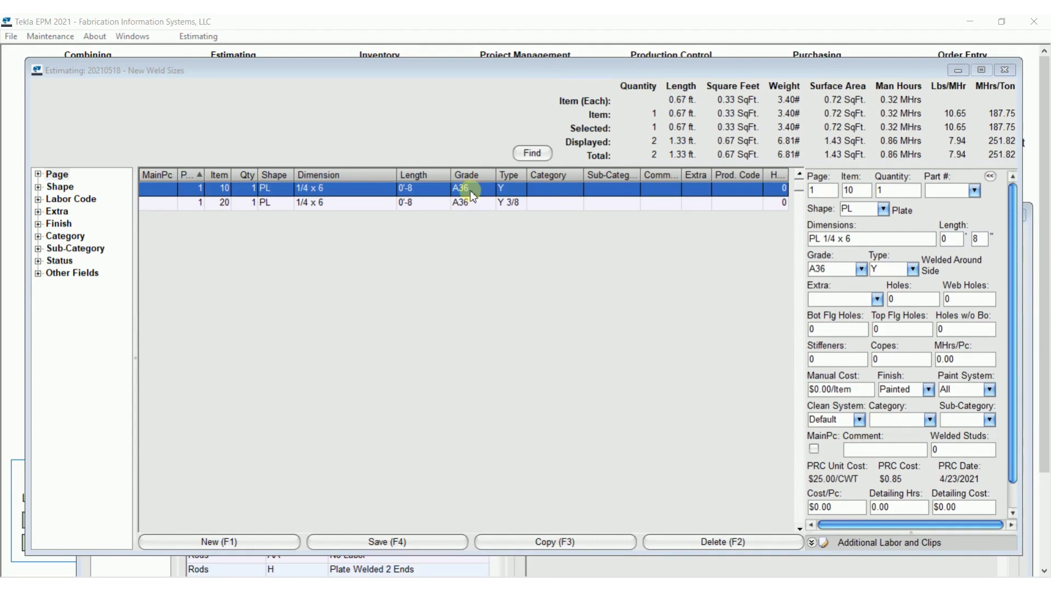
# - Examine the labor diagnostics of the Y plate (item 10) and the Y 3/8 plate (item 20), including their weld hours
pyautogui.doubleClick(505, 188)
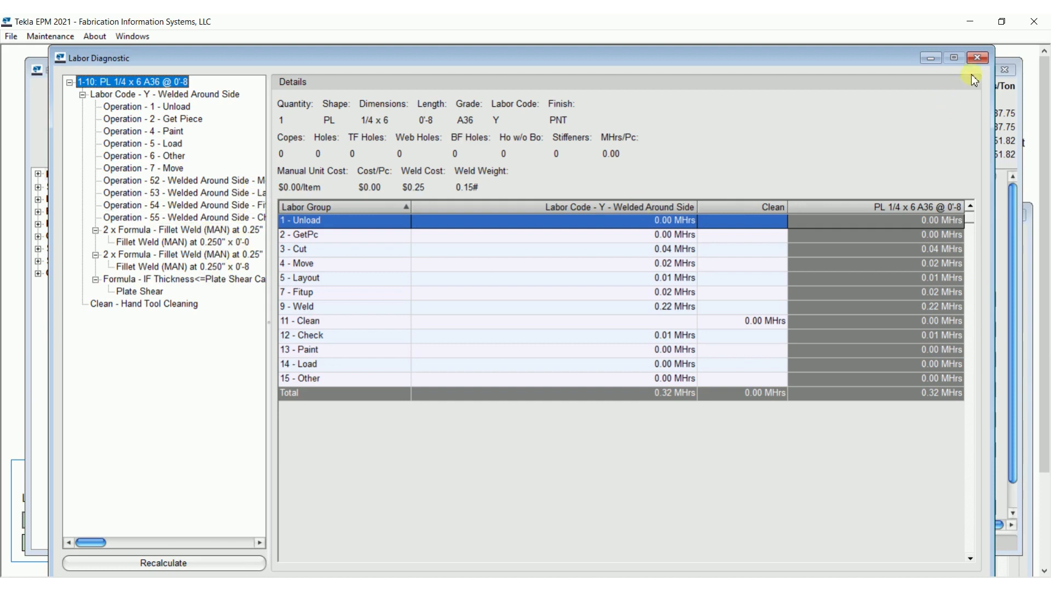
pyautogui.click(977, 57)
pyautogui.click(507, 202)
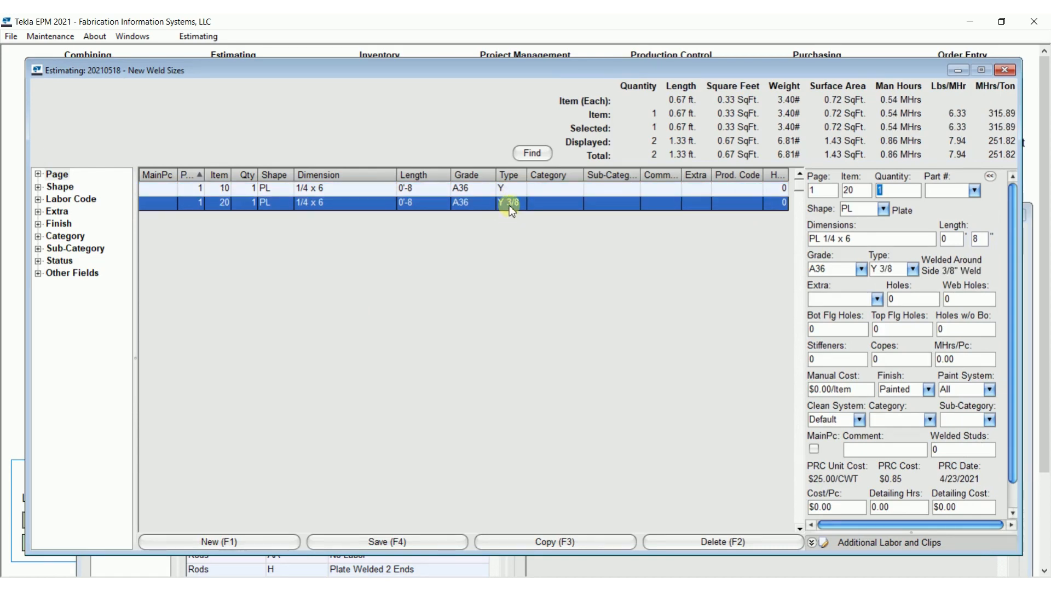
pyautogui.doubleClick(509, 205)
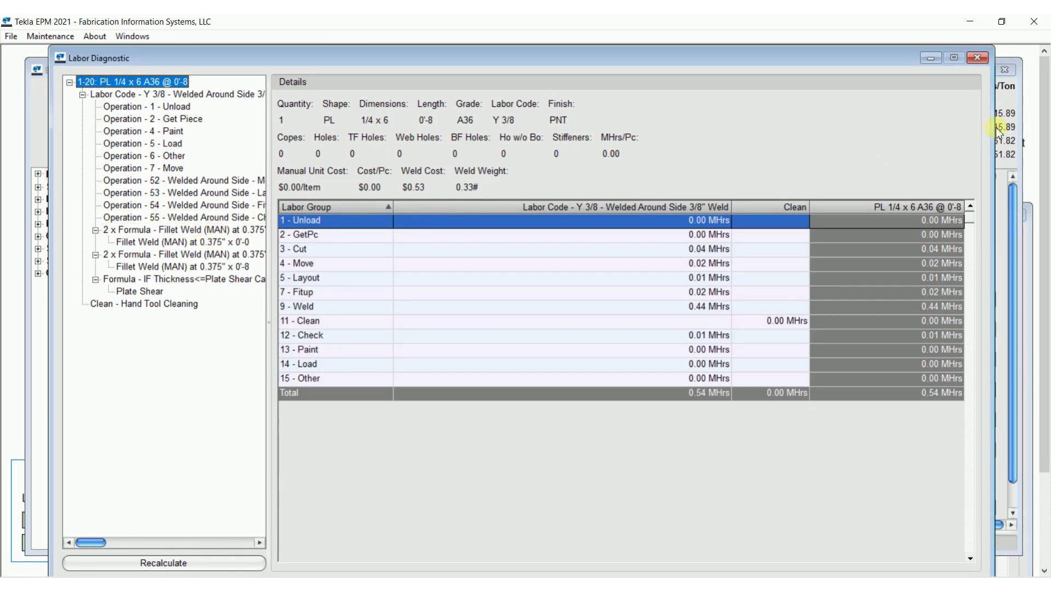
pyautogui.click(977, 59)
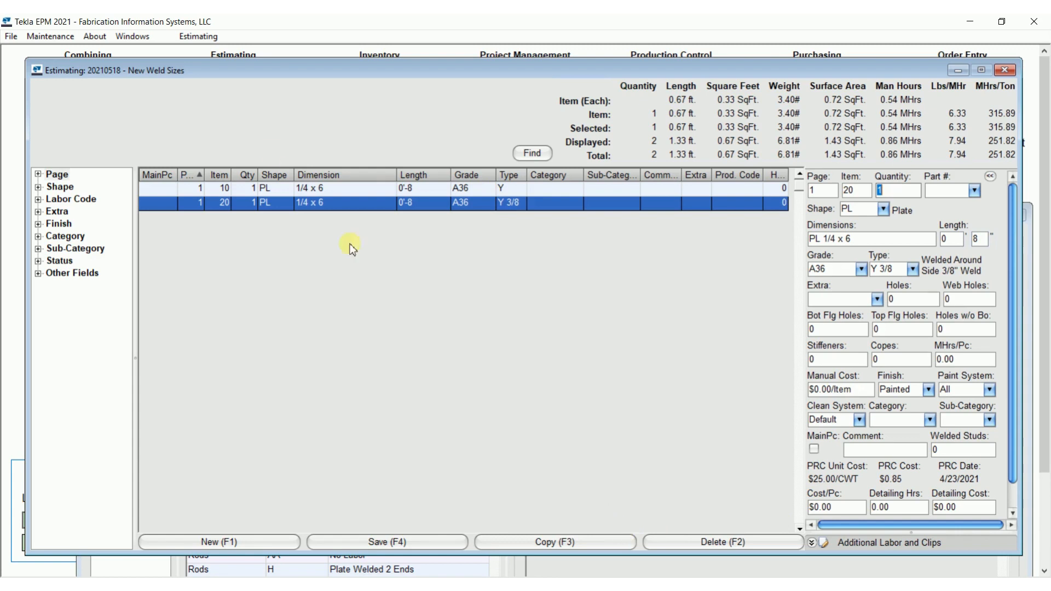
# - Open the estimating labor code maintenance and select the Plates labor code Y, Welded Around Side
pyautogui.click(50, 37)
pyautogui.moveTo(84, 76)
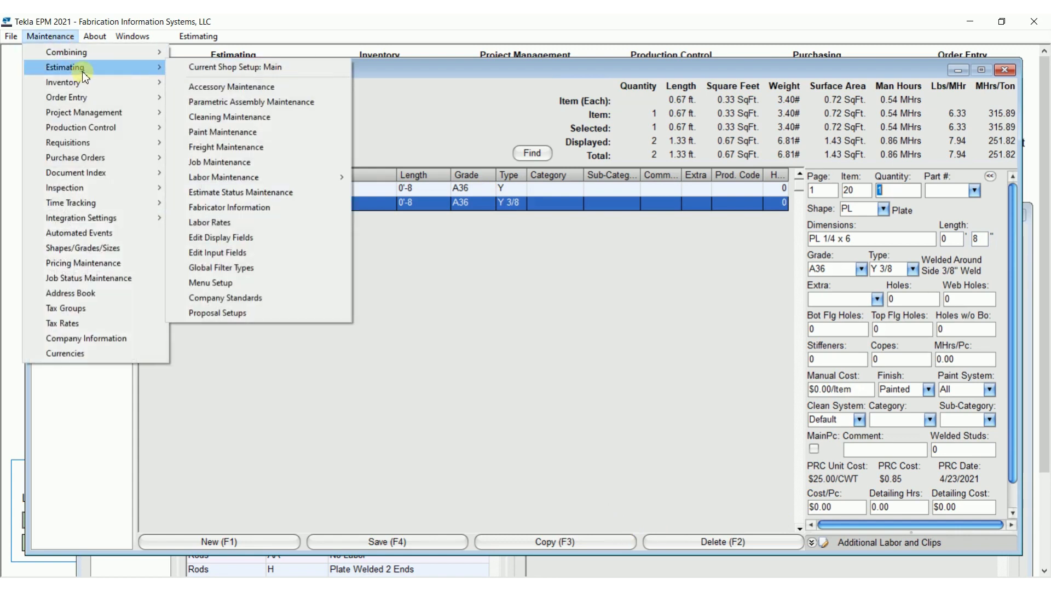
pyautogui.moveTo(305, 176)
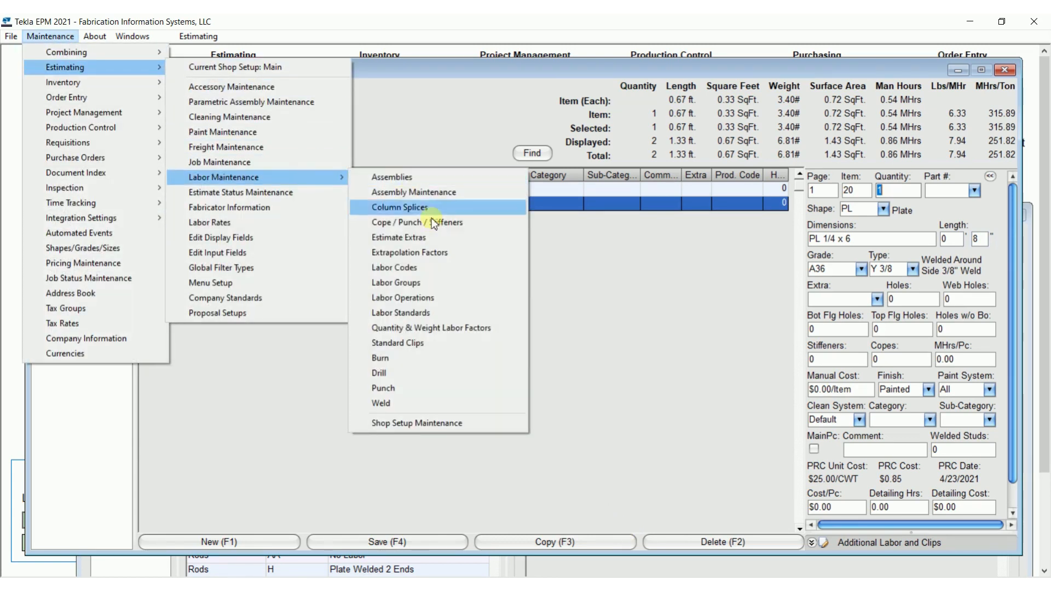
pyautogui.click(438, 267)
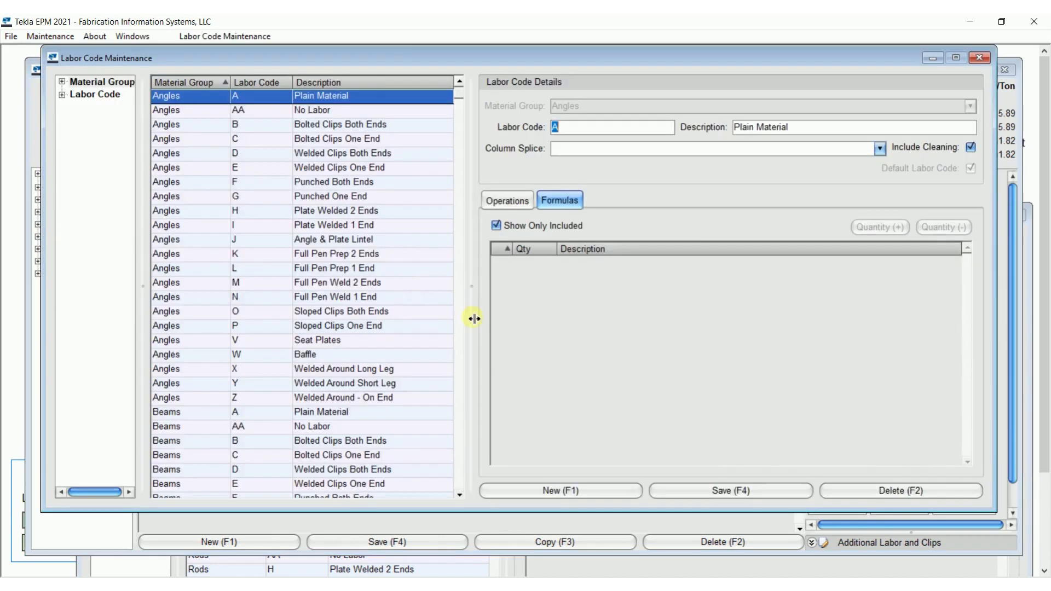
pyautogui.click(458, 359)
pyautogui.click(458, 359)
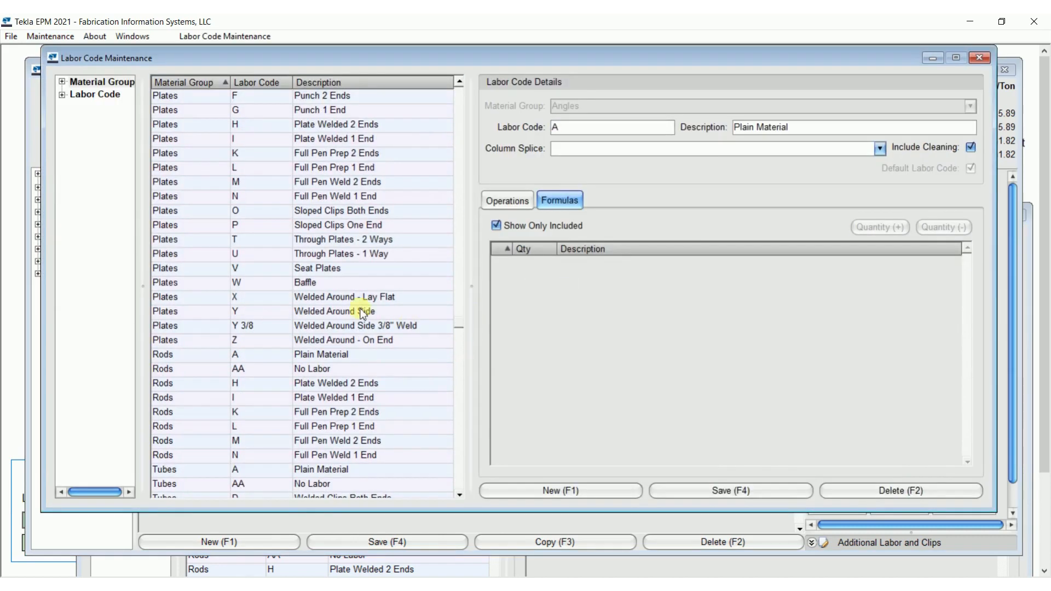
pyautogui.click(275, 313)
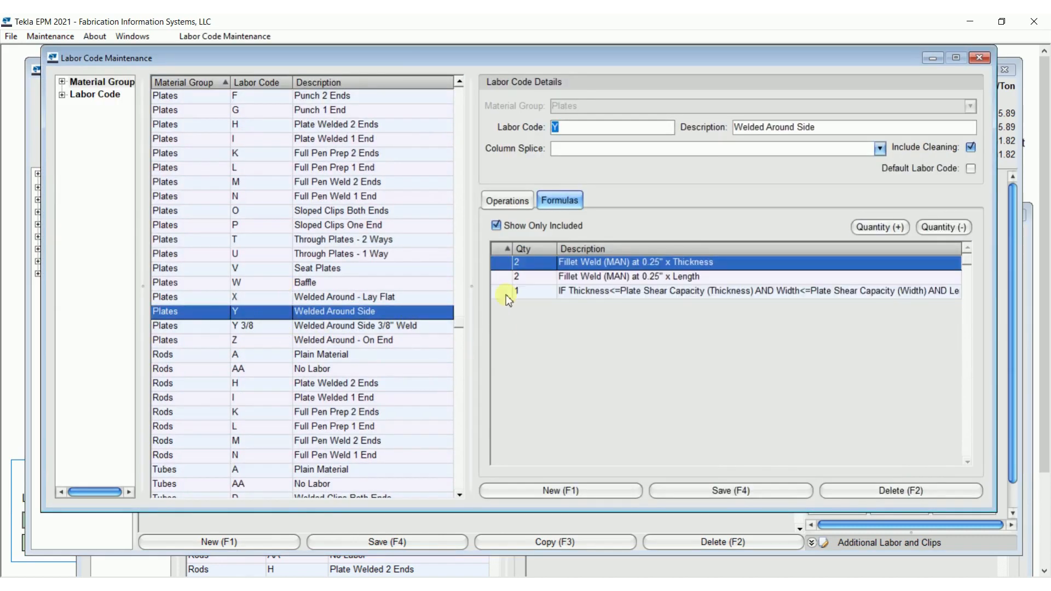
# - Start a new Plates labor code based on Y, named "Y No Weld" with the description "Welded Around Side No Weld"
pyautogui.click(592, 492)
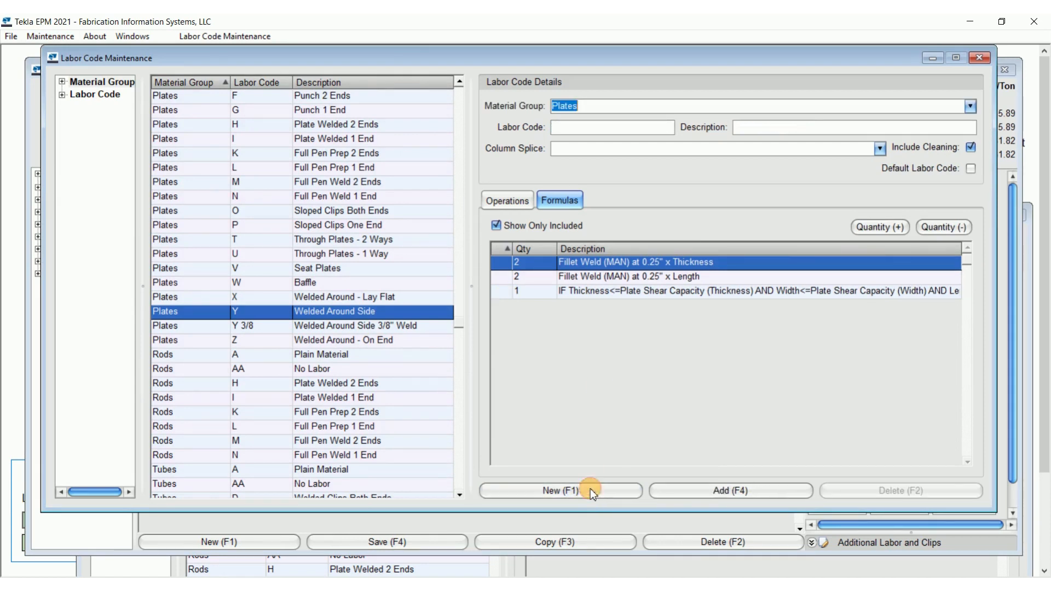
pyautogui.press('Tab')
pyautogui.write('Y No Weld')
pyautogui.press('Tab')
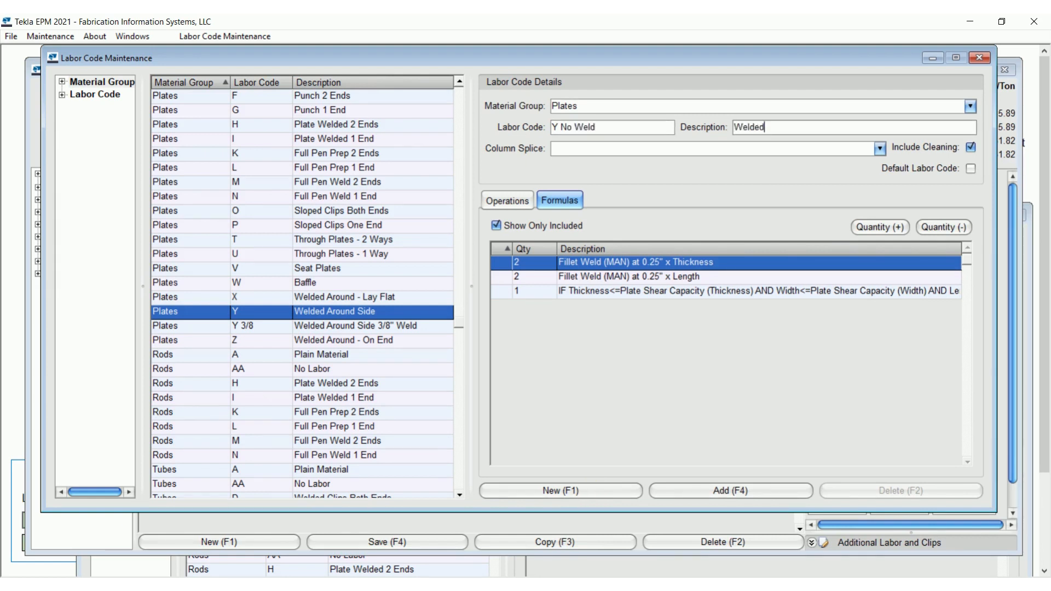
pyautogui.press('BackSpace')
pyautogui.press('BackSpace')
pyautogui.press('BackSpace')
pyautogui.press('BackSpace')
pyautogui.press('Tab')
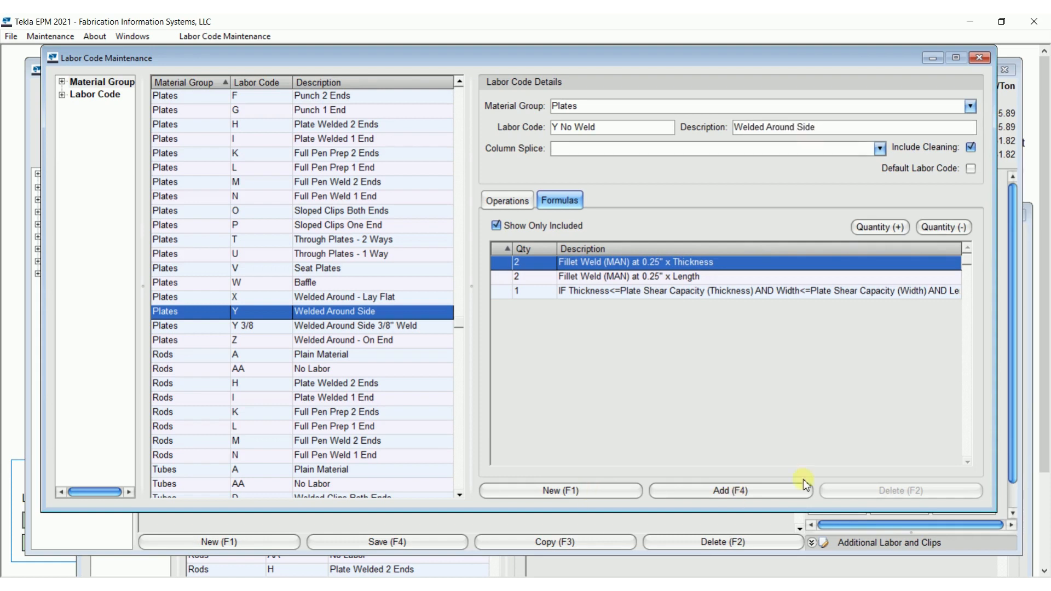
pyautogui.click(841, 128)
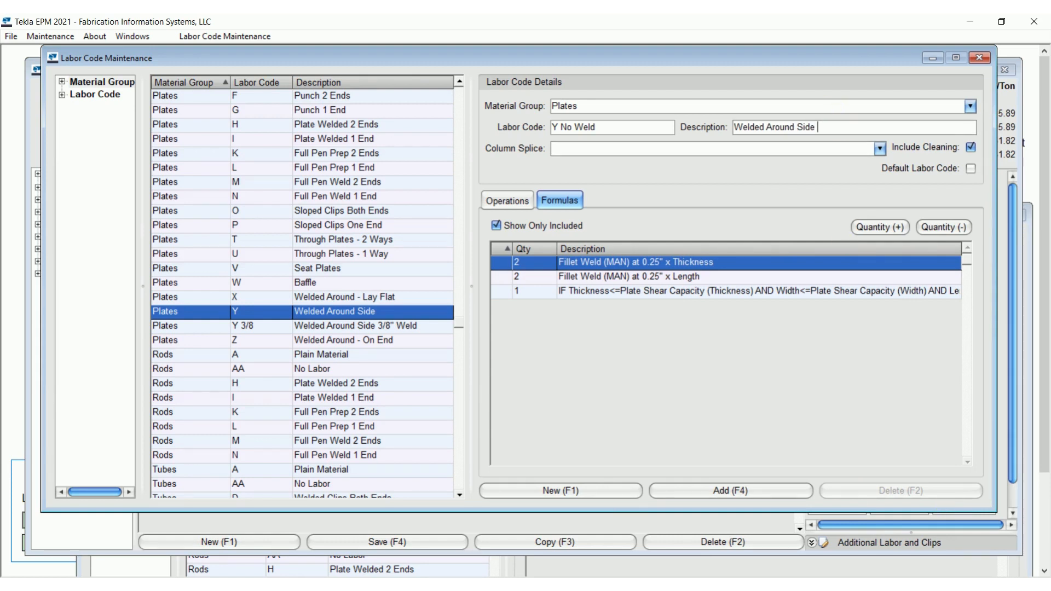
pyautogui.write('No Weld')
# - Remove both 0.25" fillet weld formulas from the new labor code, add the code and close labor code maintenance
pyautogui.click(635, 274)
pyautogui.click(638, 264)
pyautogui.click(640, 277)
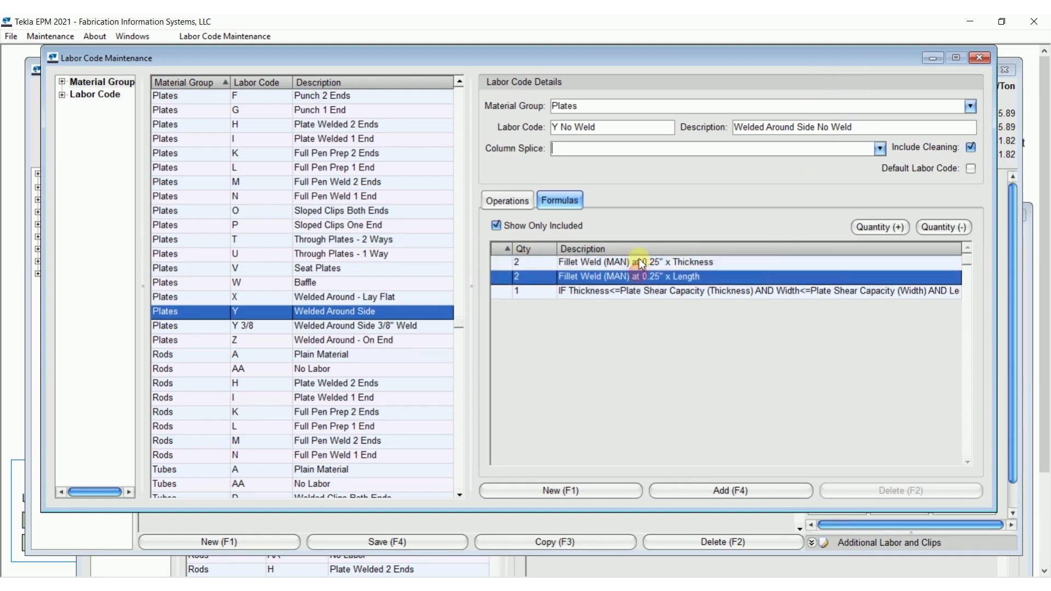
pyautogui.click(638, 261)
pyautogui.click(963, 228)
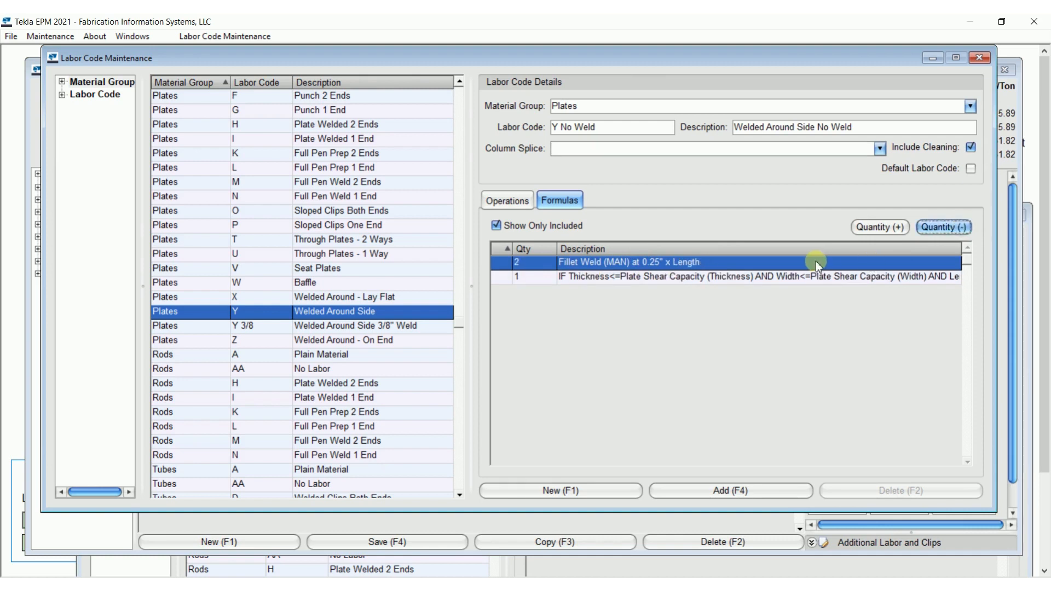
pyautogui.click(945, 225)
pyautogui.click(945, 226)
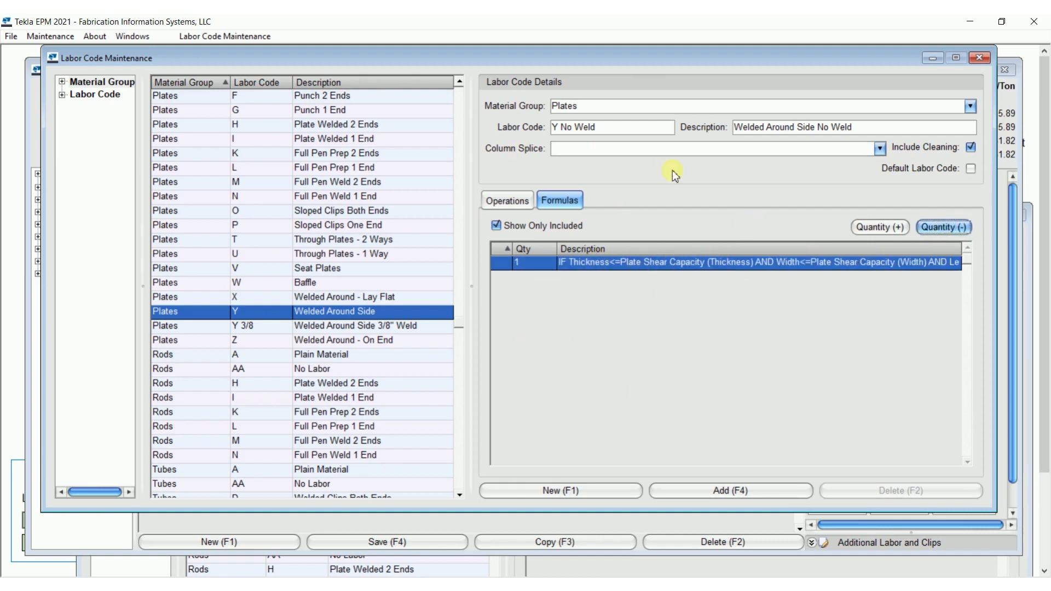
pyautogui.click(743, 490)
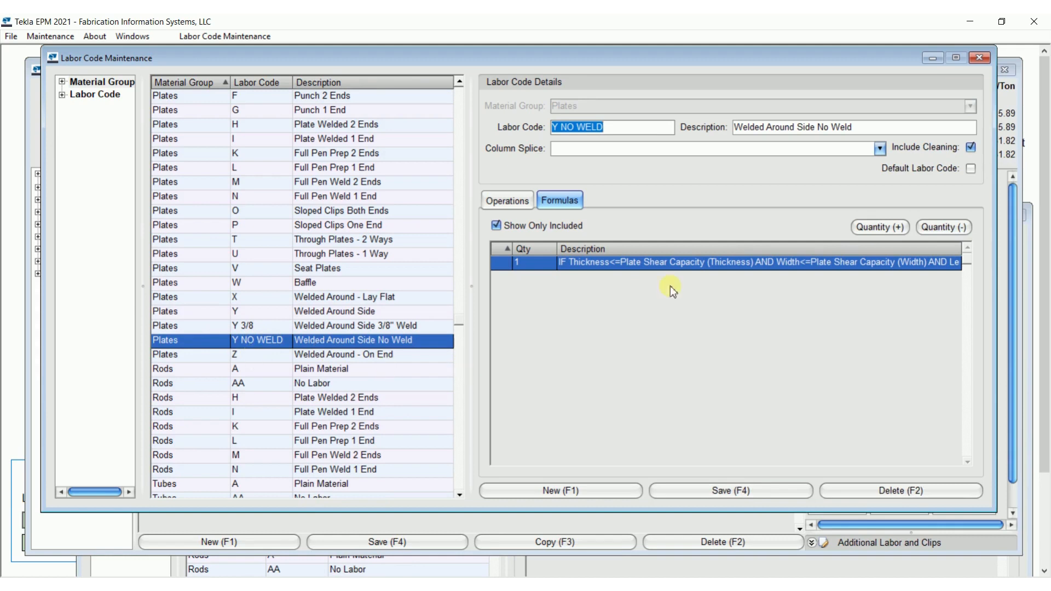
pyautogui.click(980, 57)
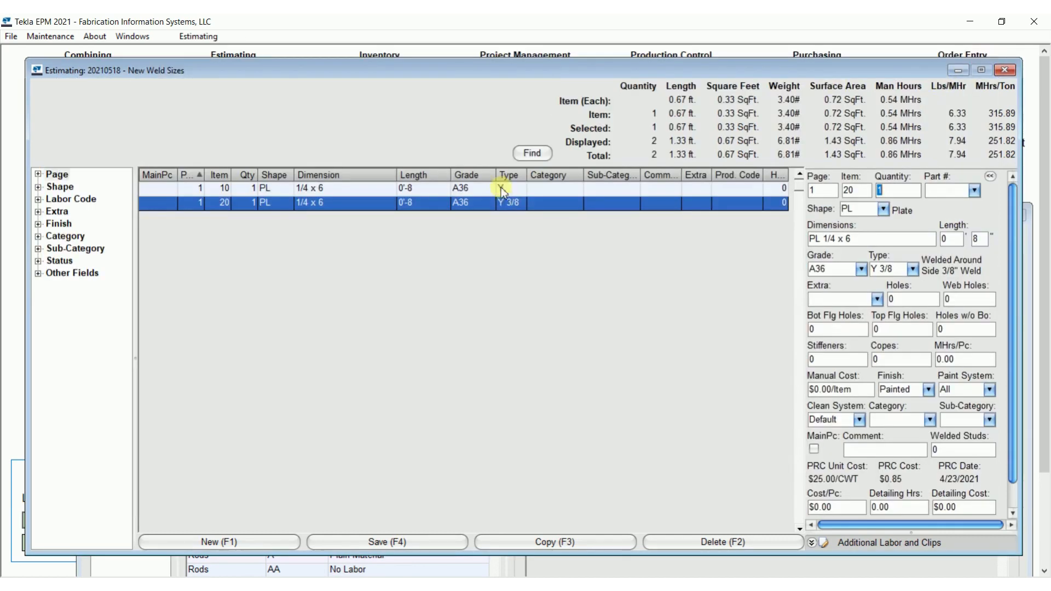
# - Copy the item 10 plate, set the copy's type to Y NO WELD and save it
pyautogui.click(495, 188)
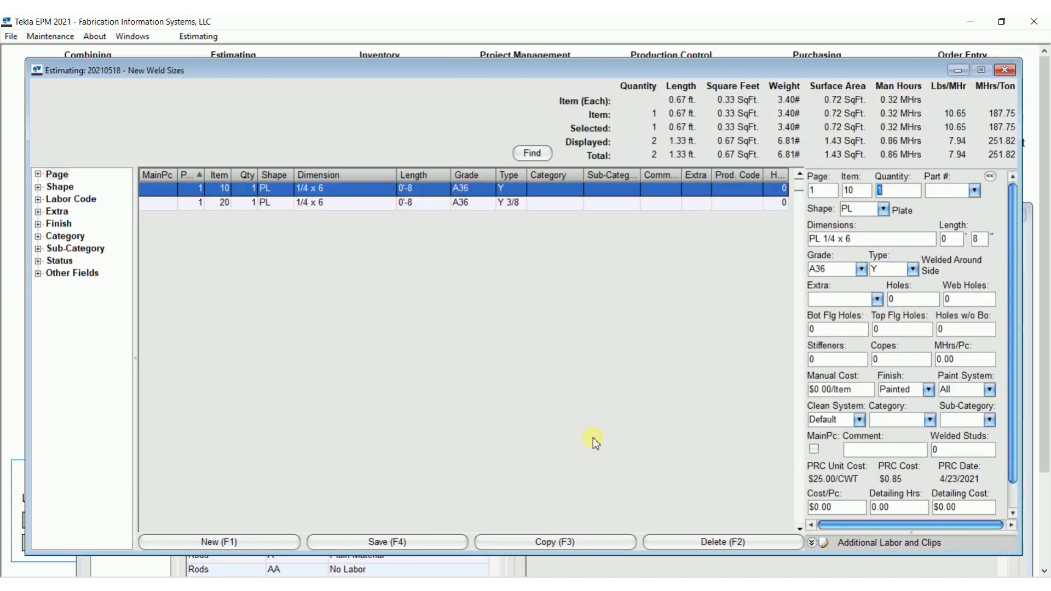
pyautogui.click(587, 541)
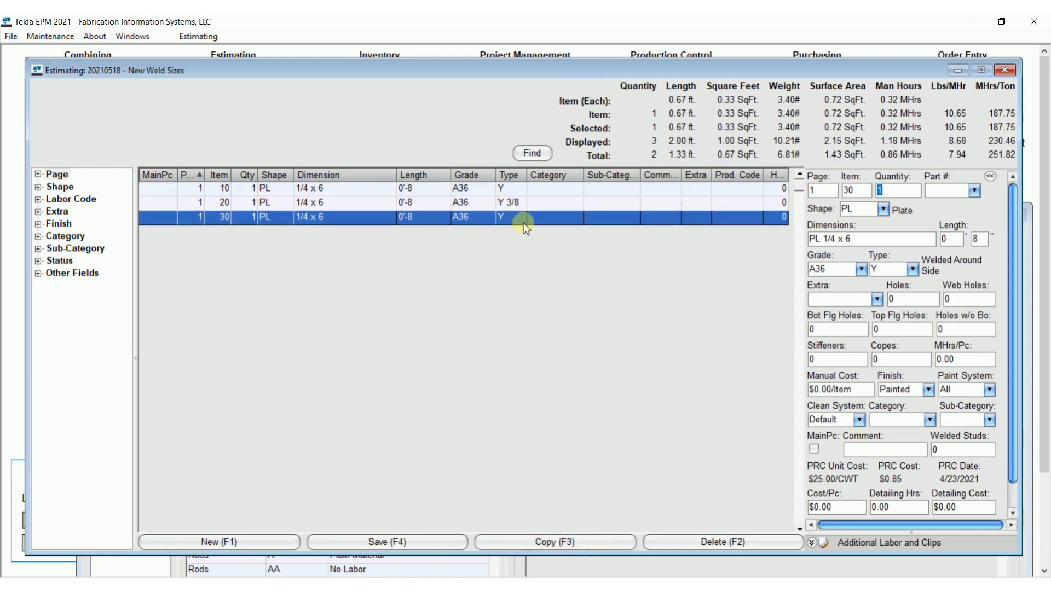
pyautogui.click(912, 271)
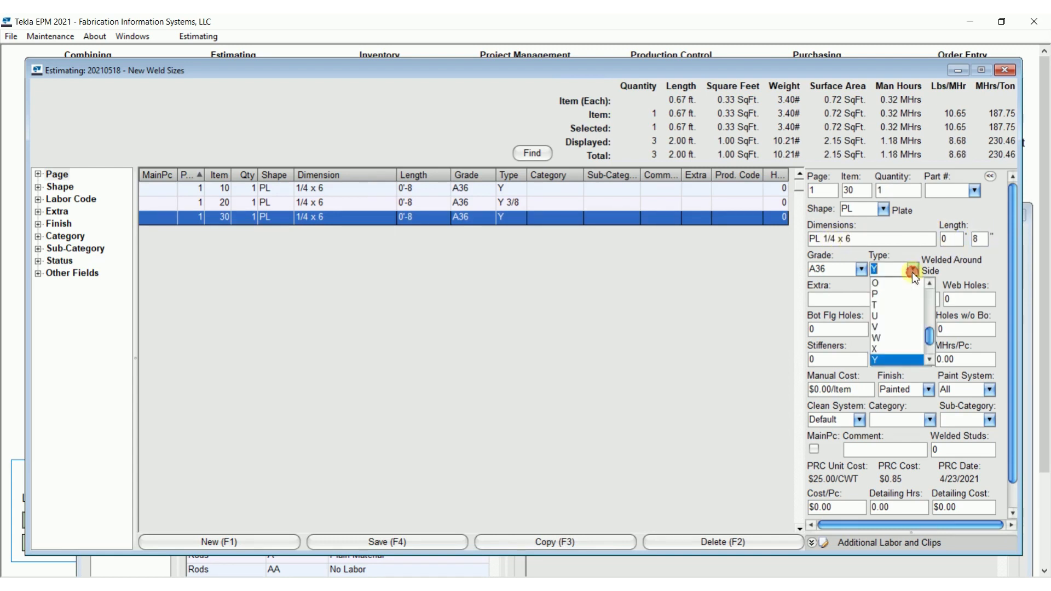
pyautogui.click(932, 356)
pyautogui.click(932, 355)
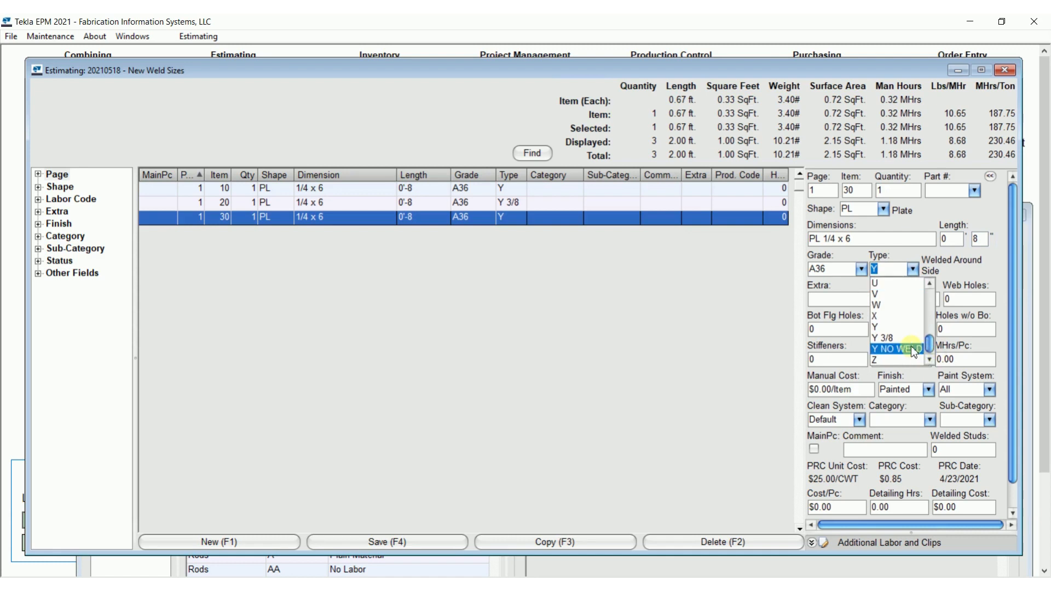
pyautogui.click(911, 346)
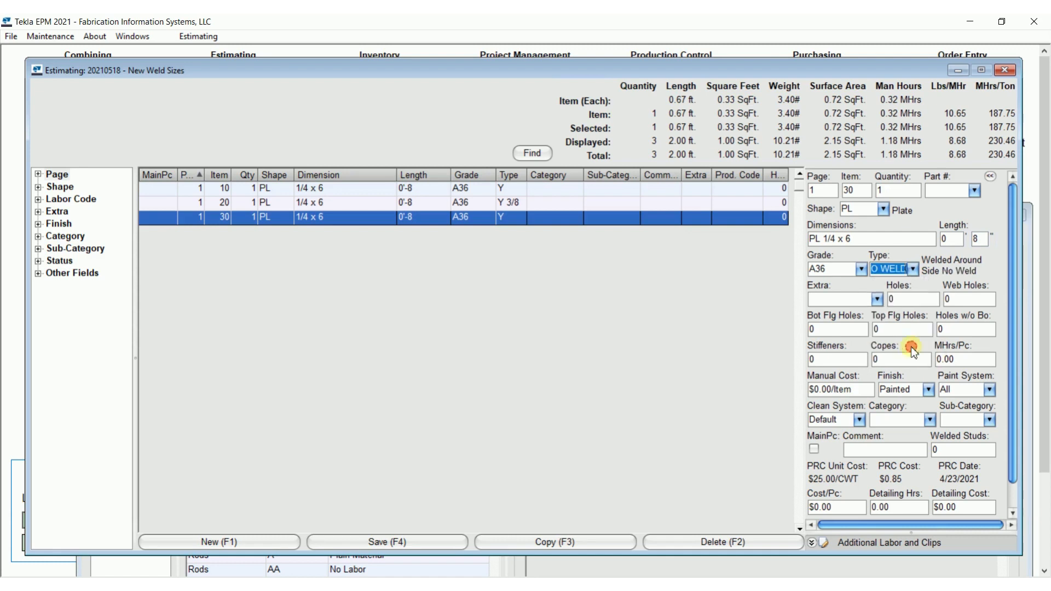
pyautogui.click(416, 544)
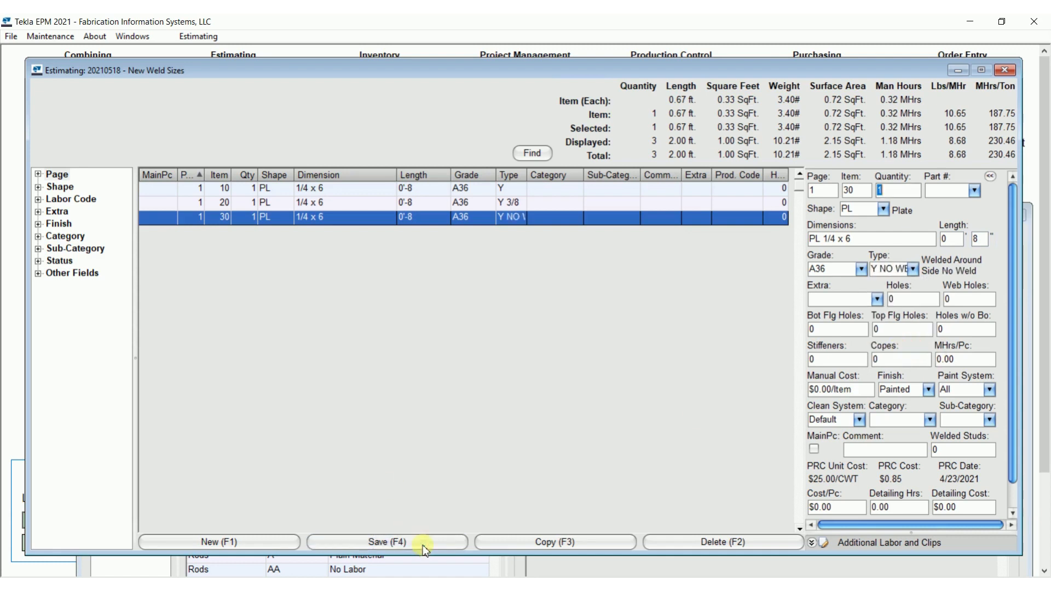
# - Open the labor diagnostic of item 30 and examine its Welded Around Side move, layout, fitup and check operations
pyautogui.doubleClick(471, 218)
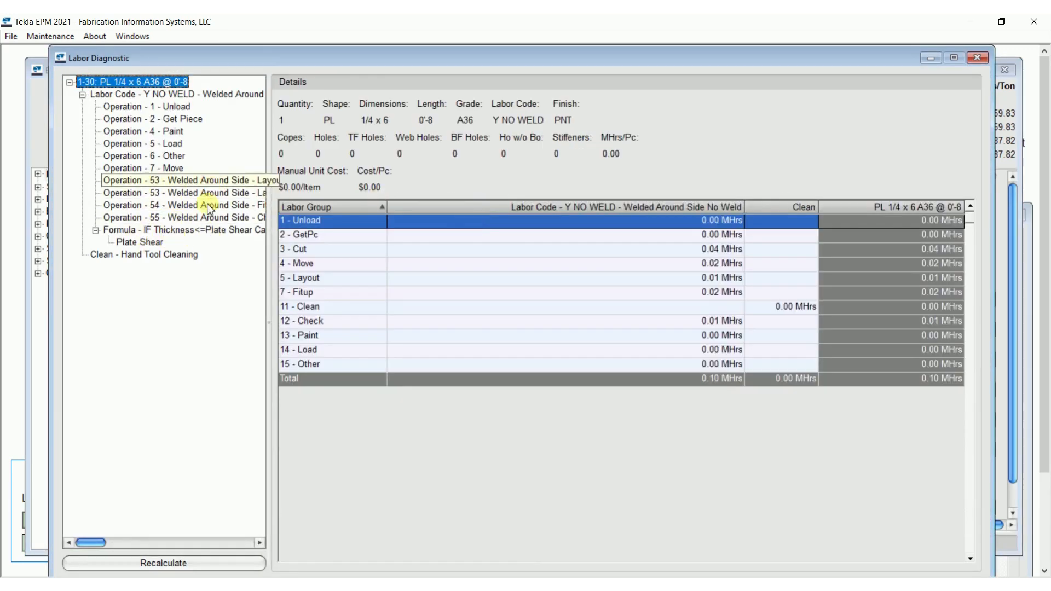
pyautogui.moveTo(270, 323); pyautogui.dragTo(423, 343)
pyautogui.click(265, 183)
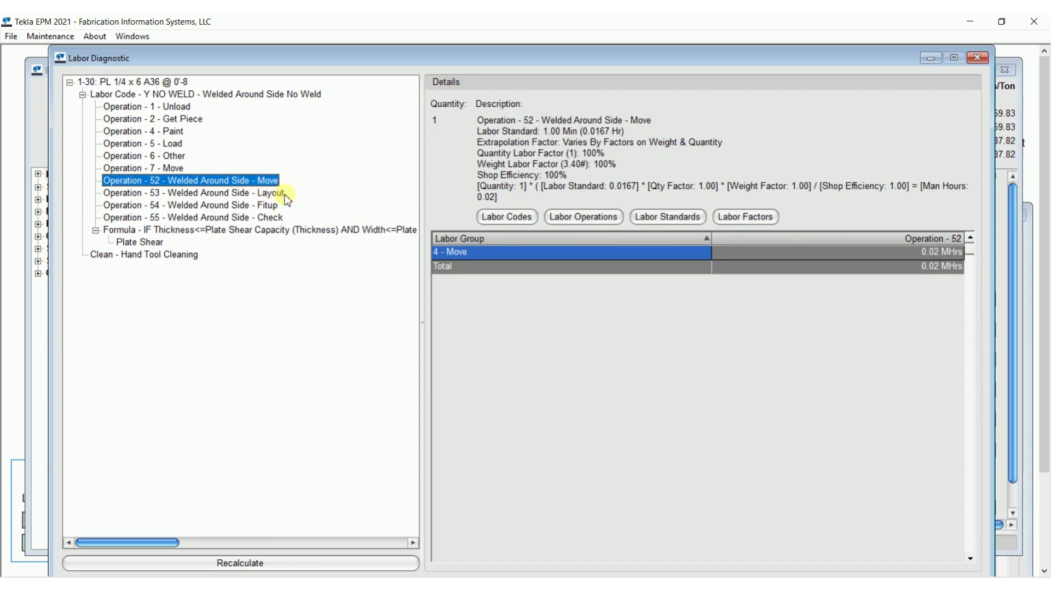
pyautogui.click(274, 195)
pyautogui.click(277, 207)
pyautogui.click(278, 218)
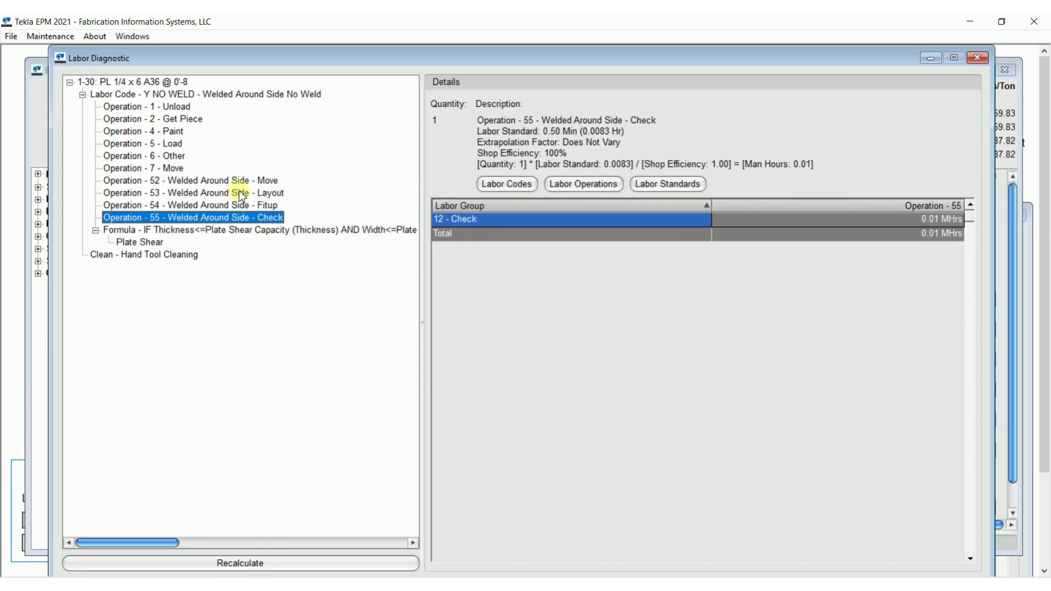
# - Review the labor summary of the whole item 30 and look at the estimate behind the diagnostic window
pyautogui.click(153, 83)
pyautogui.moveTo(239, 55); pyautogui.dragTo(30, 282)
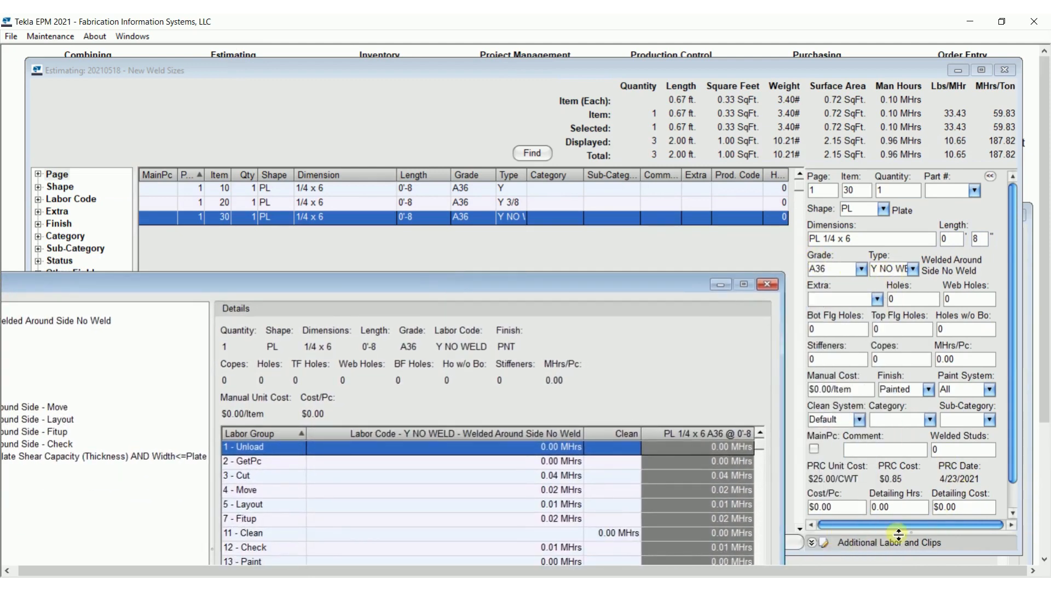
pyautogui.moveTo(576, 280); pyautogui.dragTo(804, 57)
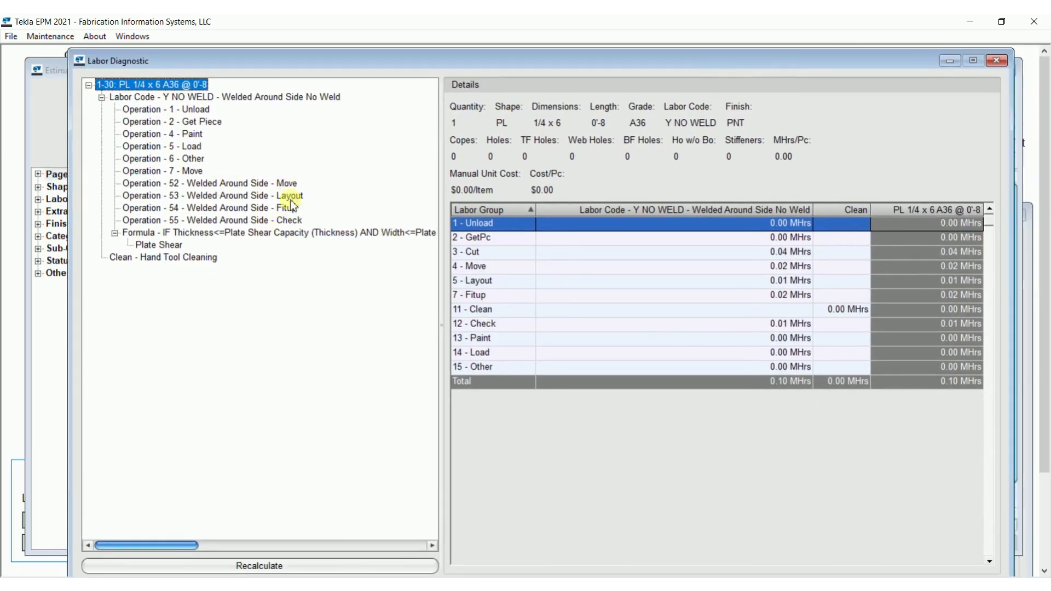
# - Go through operations 52 to 55 of the Y NO WELD code once more and close the labor diagnostic
pyautogui.click(287, 183)
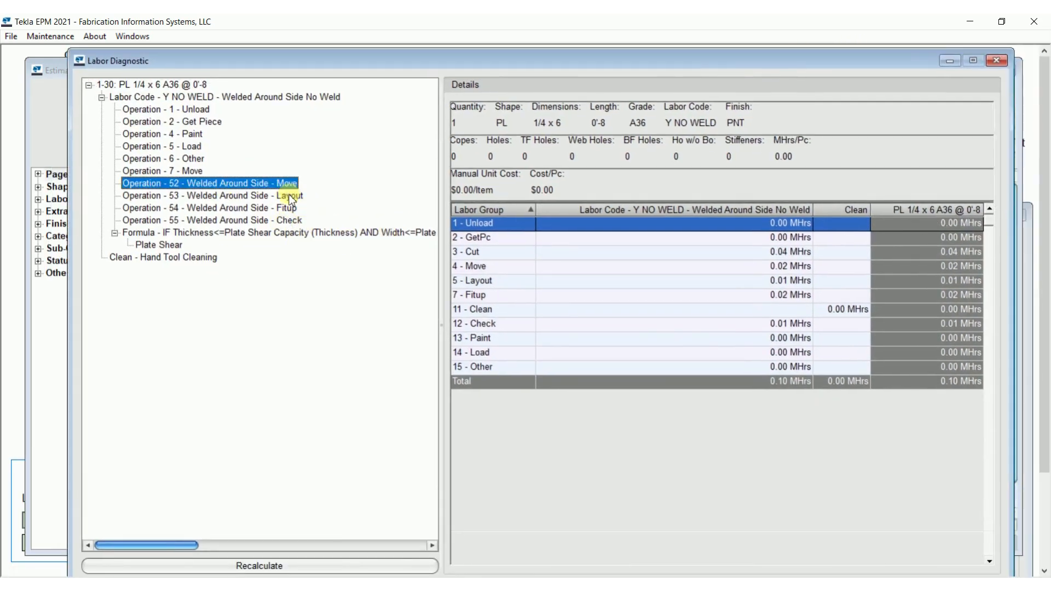
pyautogui.click(290, 196)
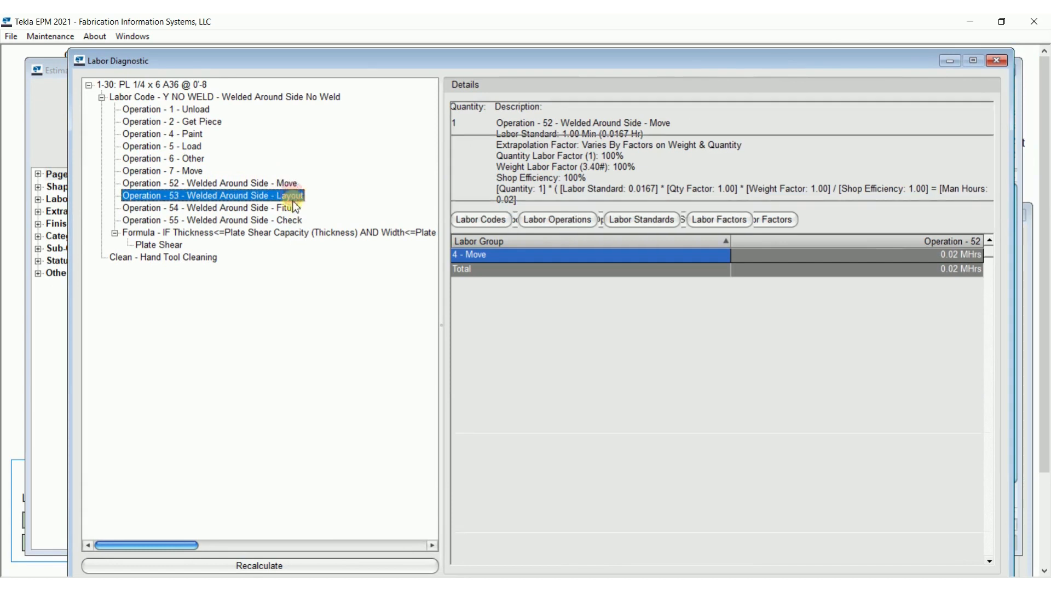
pyautogui.click(291, 208)
pyautogui.click(294, 221)
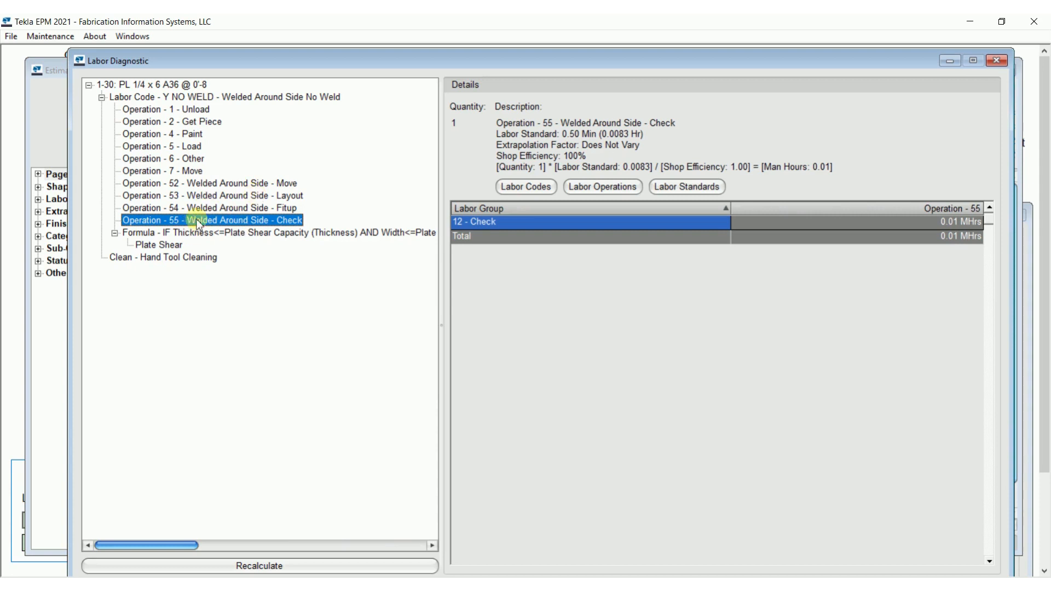
pyautogui.click(994, 62)
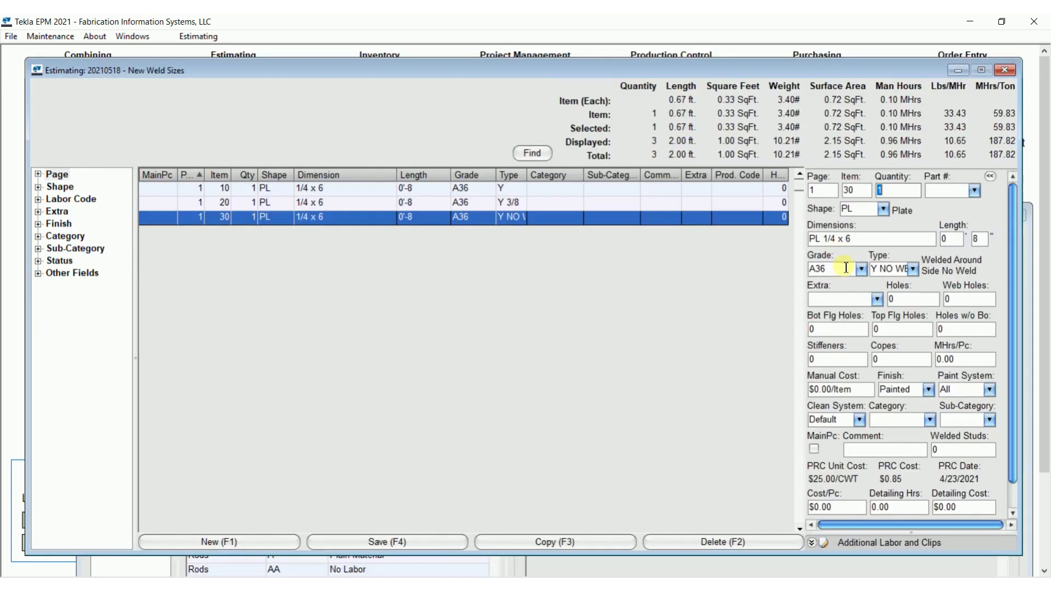
# - Start a new additional labor entry for item 30 with quantity 2, operation WELD and a thickness of 6/16
pyautogui.click(812, 541)
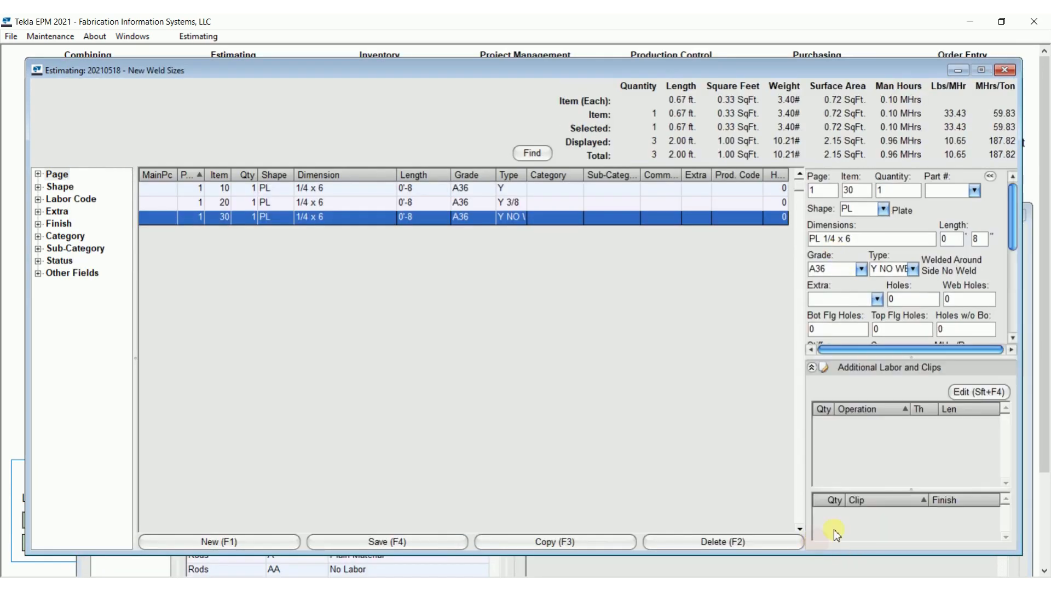
pyautogui.click(983, 392)
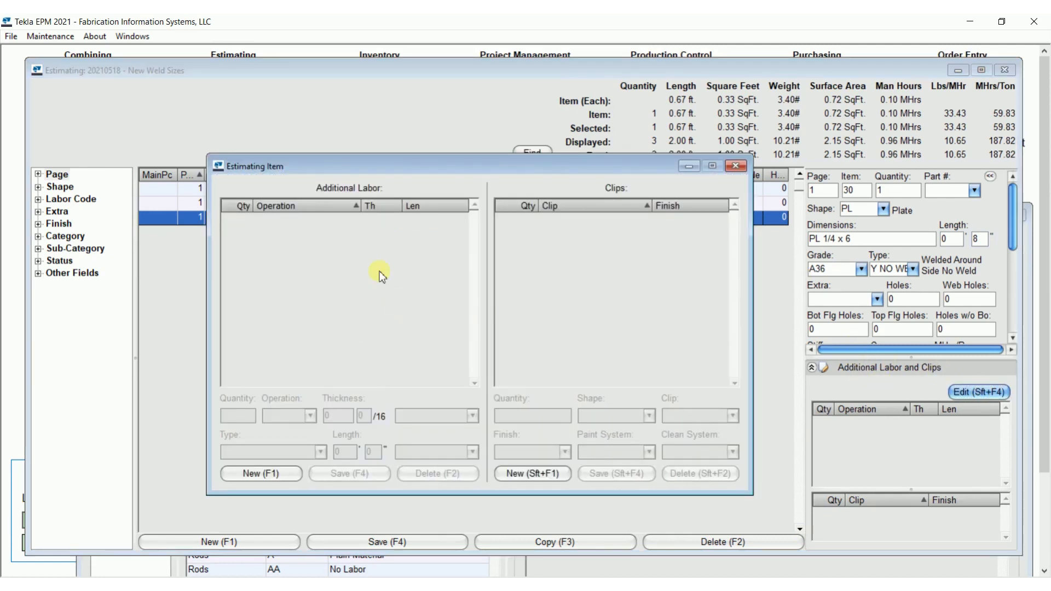
pyautogui.click(271, 474)
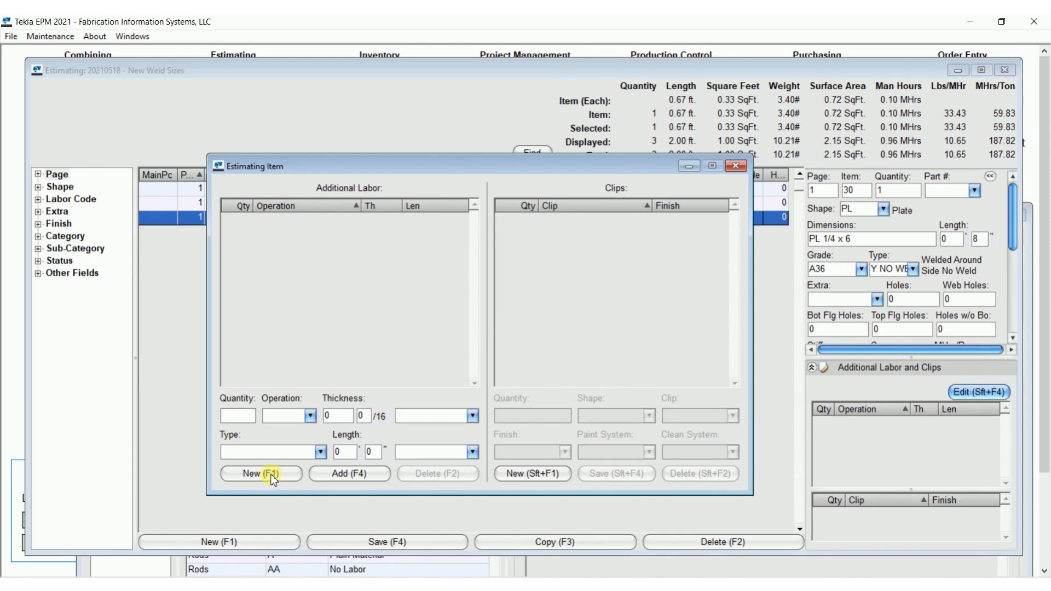
pyautogui.write('2')
pyautogui.press('Tab')
pyautogui.write('WELD')
pyautogui.press('Tab')
pyautogui.click(362, 417)
pyautogui.write('6')
pyautogui.press('Tab')
# - Make the weld type FILL-MAN, take its length from the plate's Length and add the entry to the additional labor
pyautogui.click(320, 452)
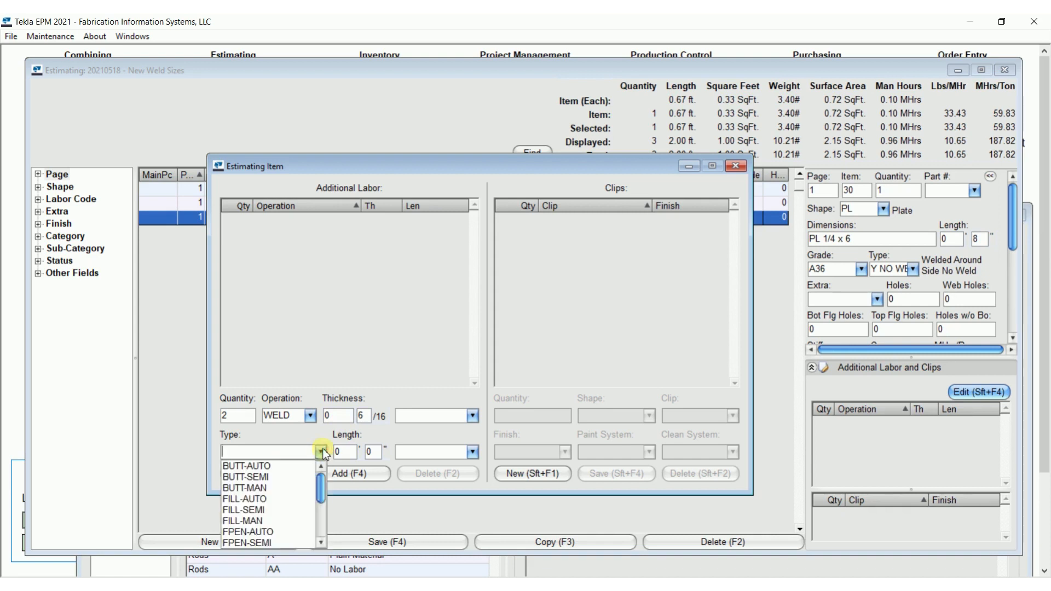
pyautogui.click(279, 520)
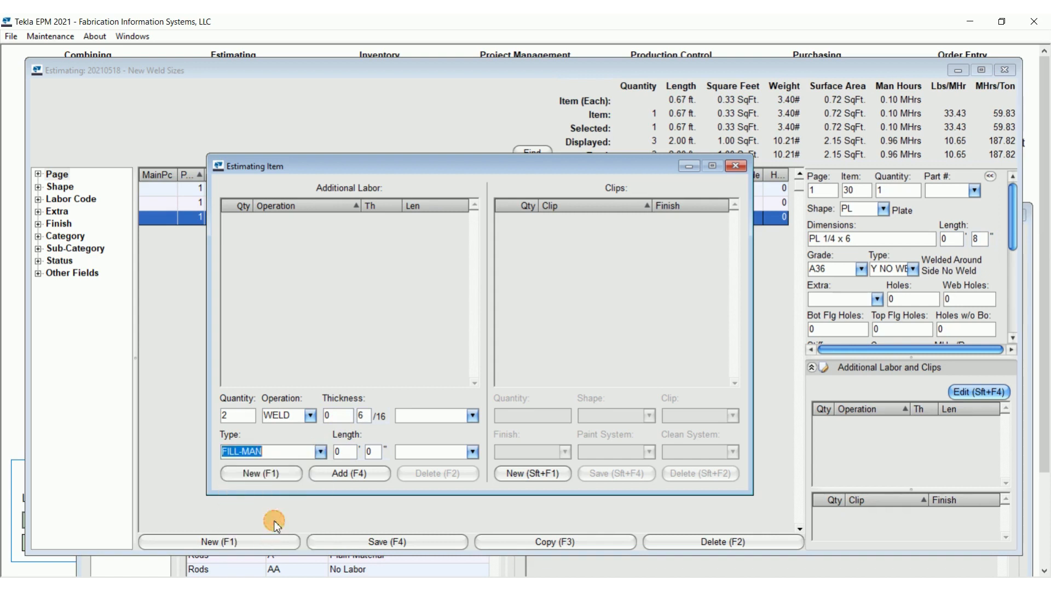
pyautogui.click(471, 452)
pyautogui.click(467, 464)
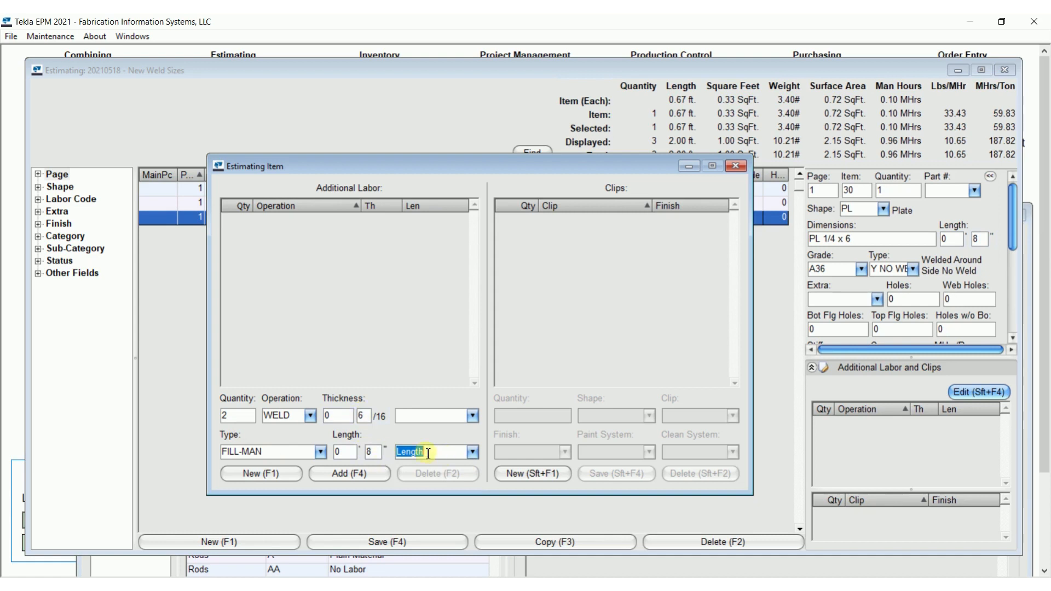
pyautogui.click(349, 475)
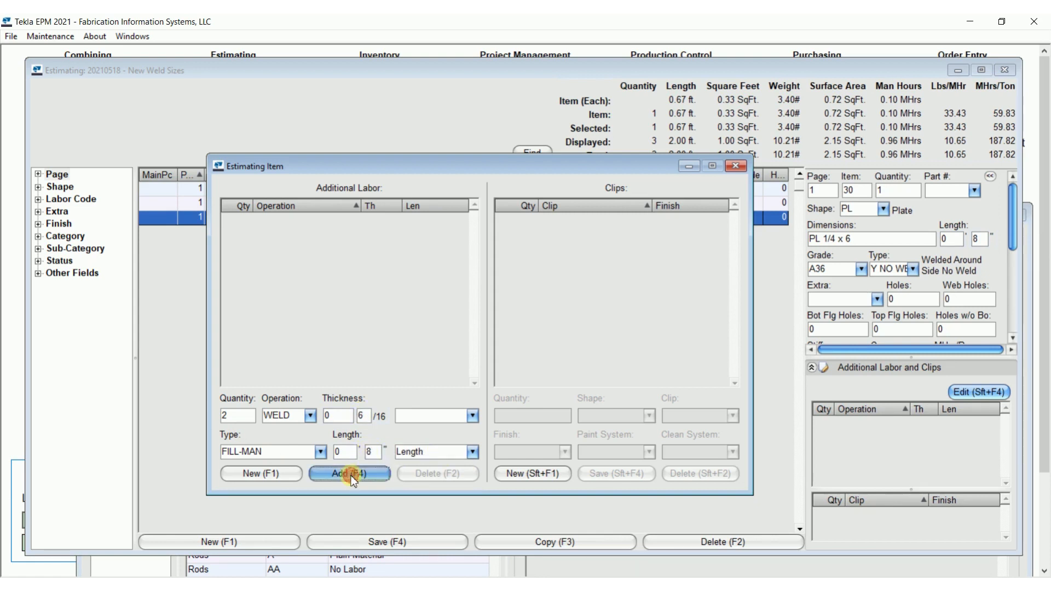
# - Start a second additional labor entry with quantity 2, operation WELD and a thickness of 6/16
pyautogui.click(284, 473)
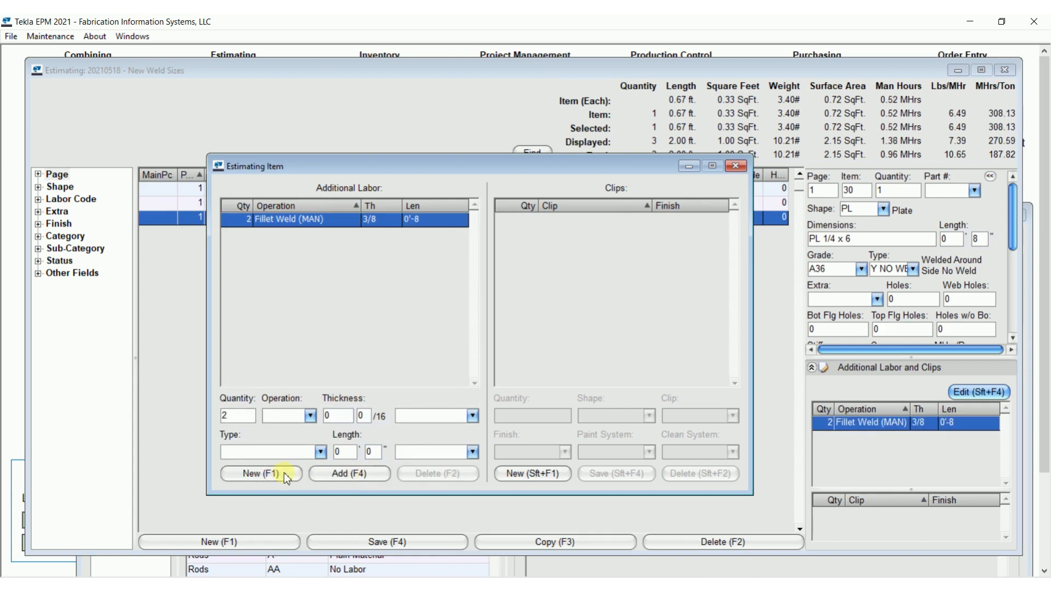
pyautogui.write('W')
pyautogui.press('Tab')
pyautogui.press('Tab')
pyautogui.write('6')
pyautogui.press('Tab')
# - Give the second weld the type FILL-MAN and a length of 1 inch, and add it to the additional labor
pyautogui.write('f')
pyautogui.press('Down')
pyautogui.press('Down')
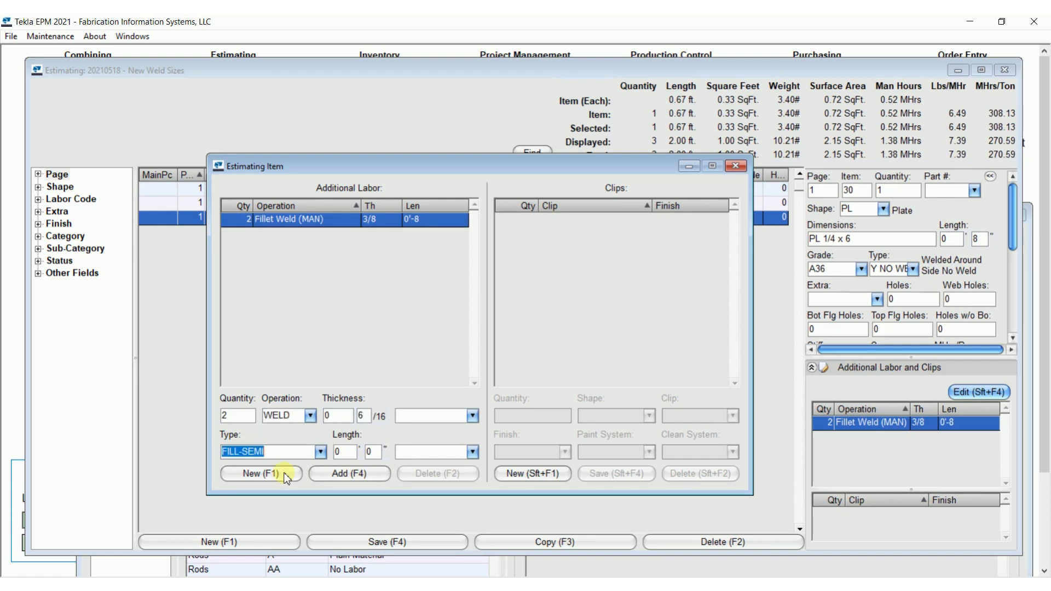
pyautogui.press('Tab')
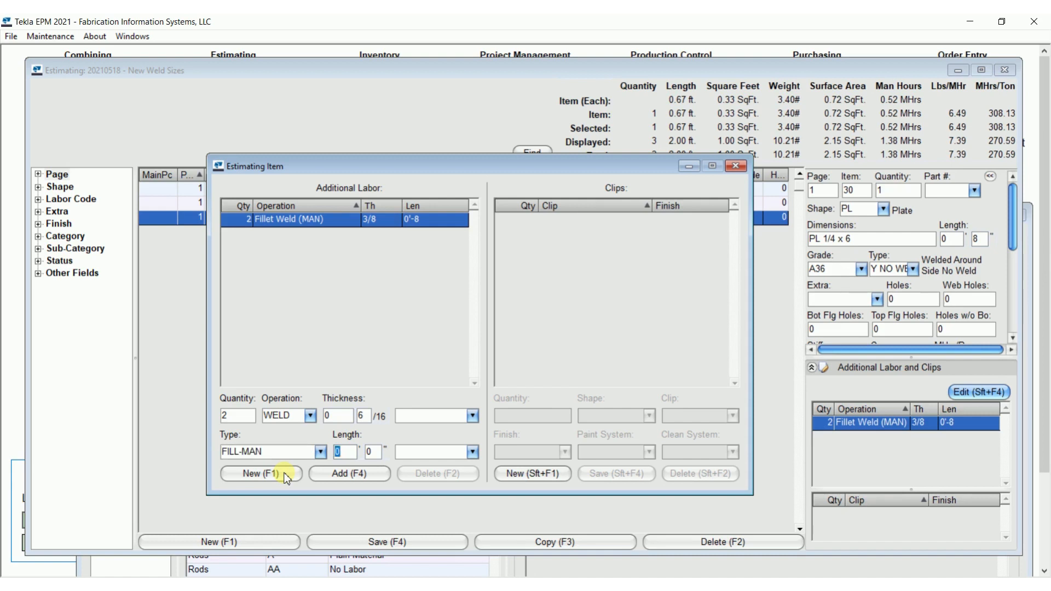
pyautogui.press('Tab')
pyautogui.write('1')
pyautogui.press('Tab')
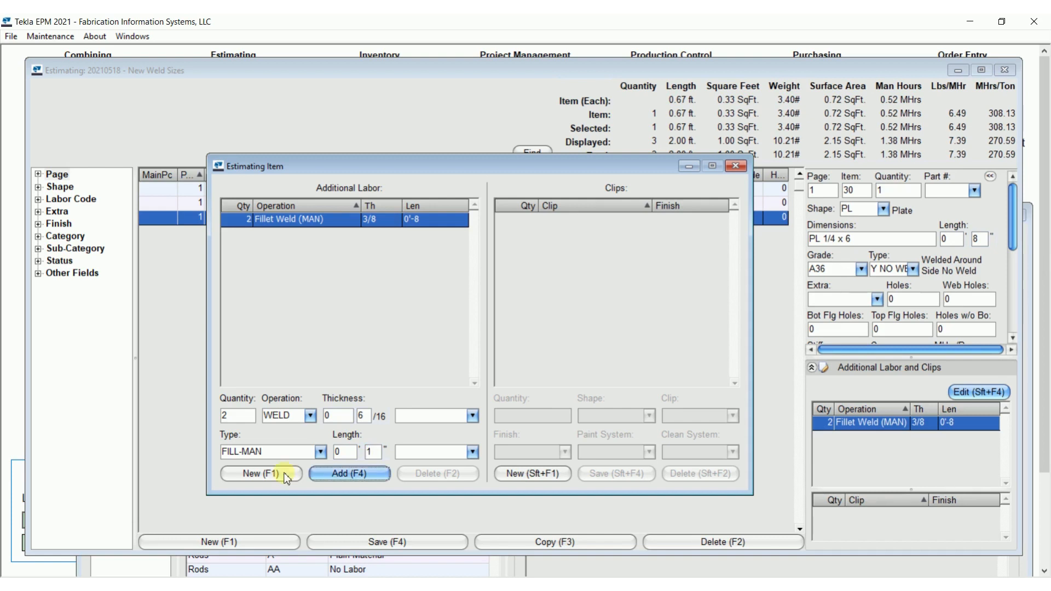
pyautogui.click(353, 474)
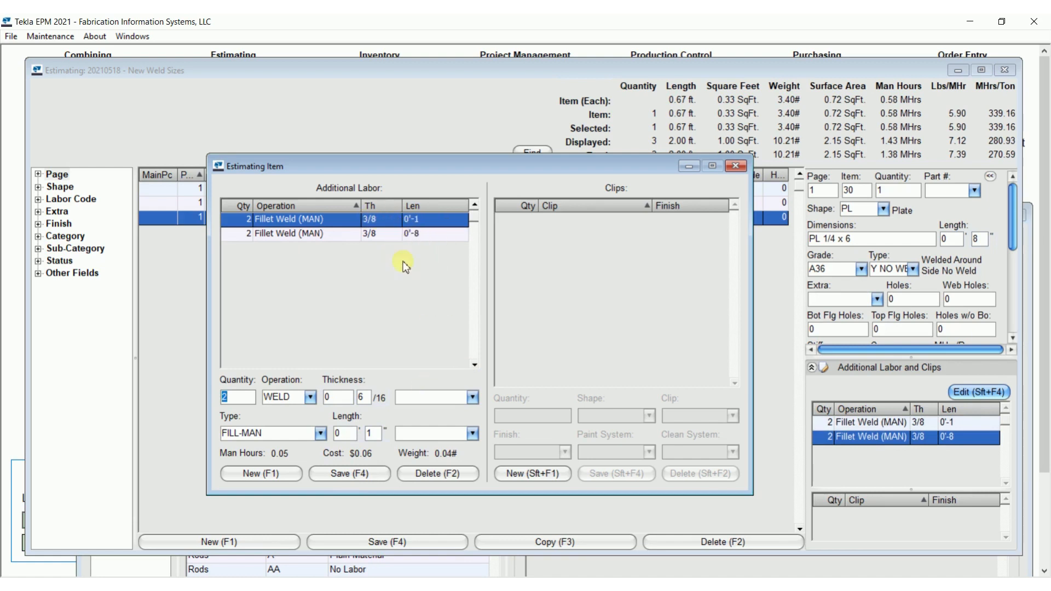
# - Look at the 8-inch fillet weld entry, close the additional labor and save item 30
pyautogui.click(425, 232)
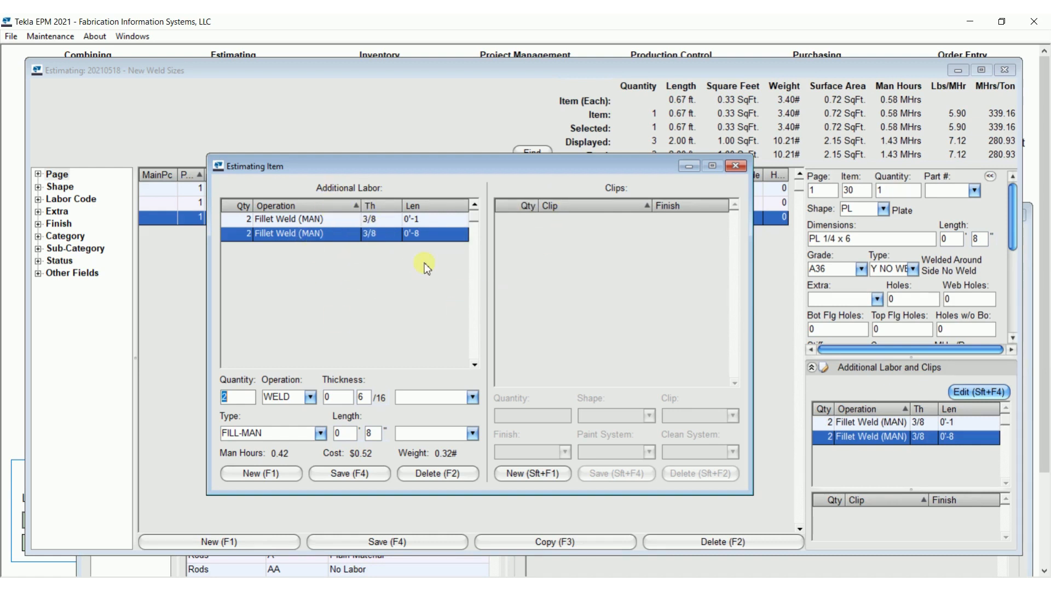
pyautogui.click(737, 166)
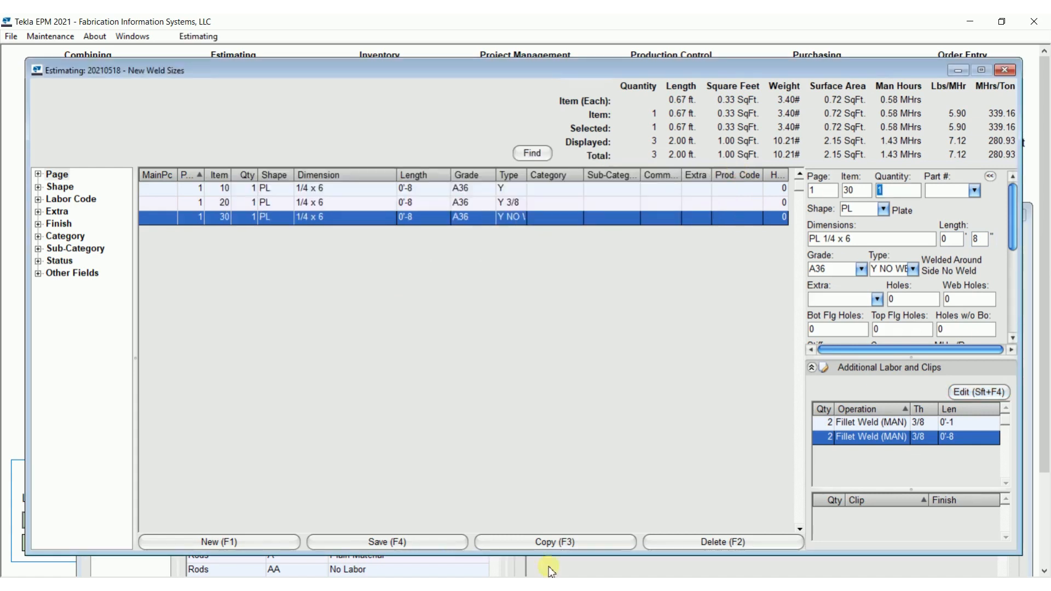
pyautogui.click(430, 540)
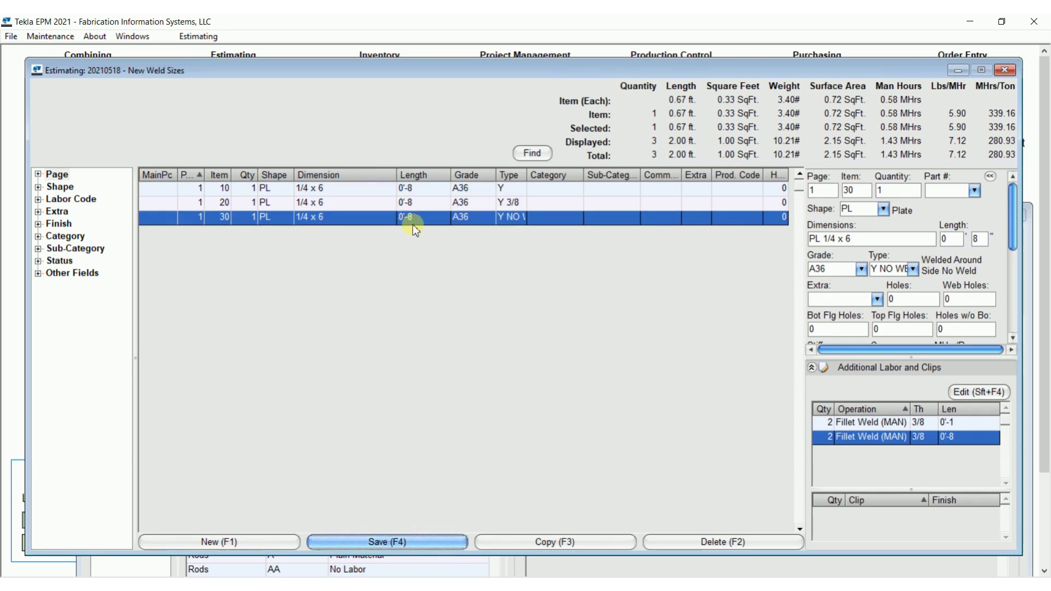
# - Examine the labor diagnostic of item 30 including its two fillet weld entries, and close it
pyautogui.doubleClick(419, 219)
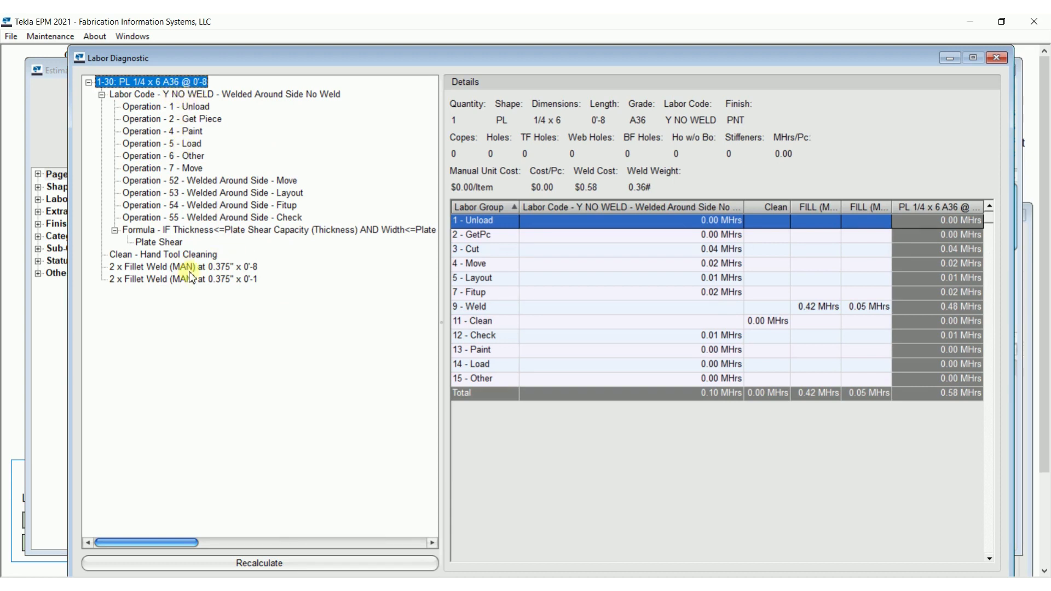
pyautogui.click(996, 58)
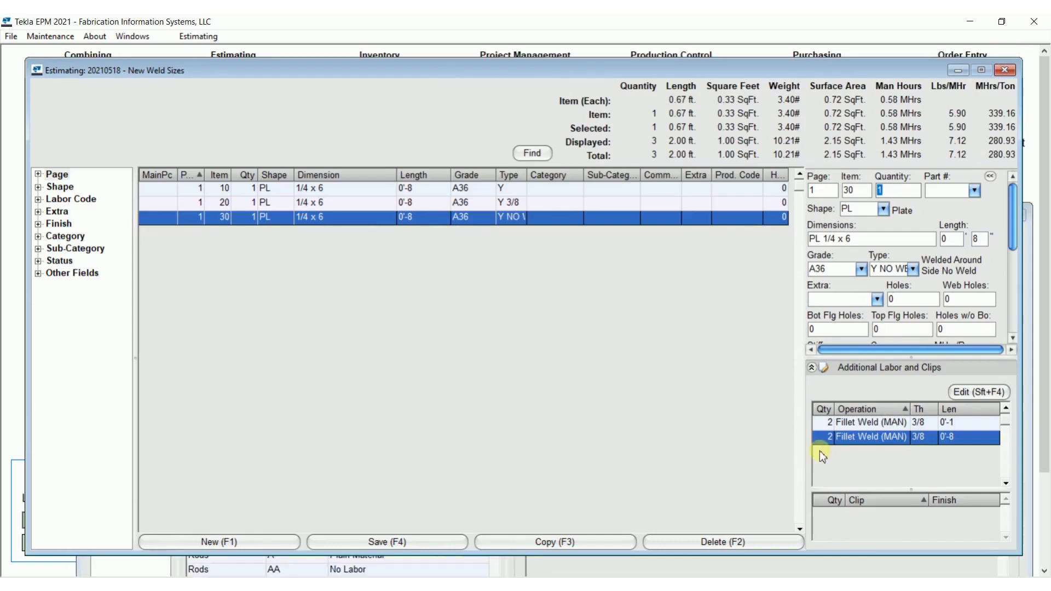